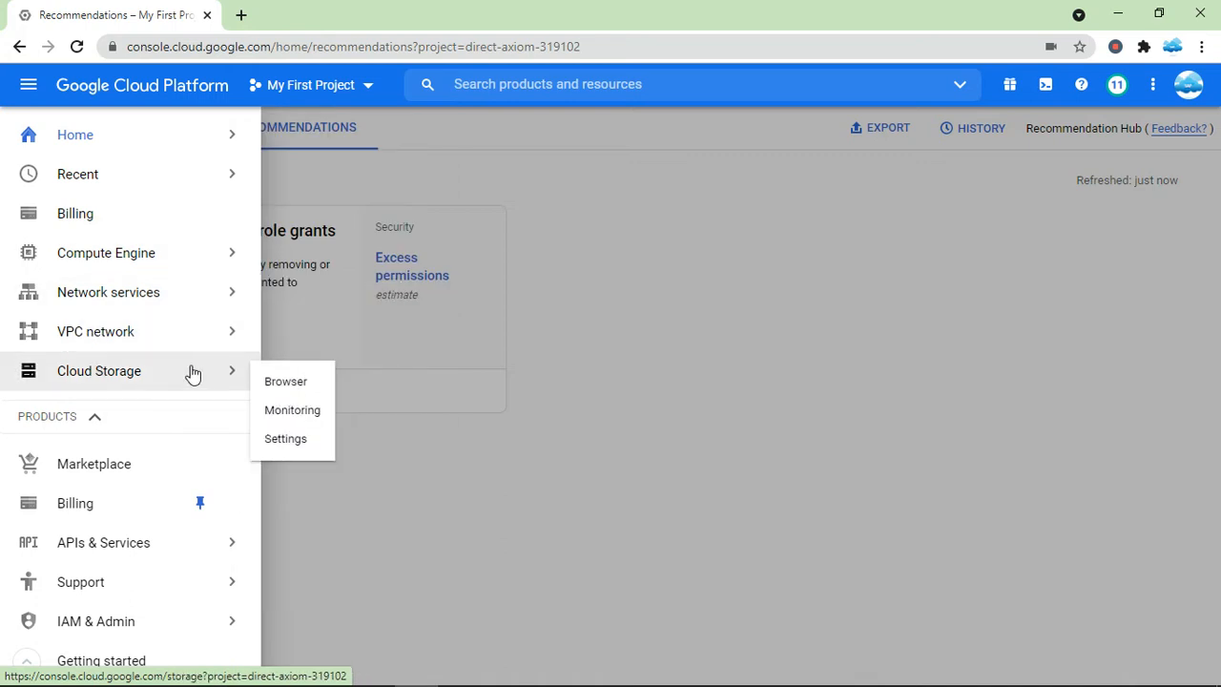
Open the Cloud Storage browser and start creating a bucket with the name bucket999.
{"action": "left_click", "coordinate": [294, 383]}
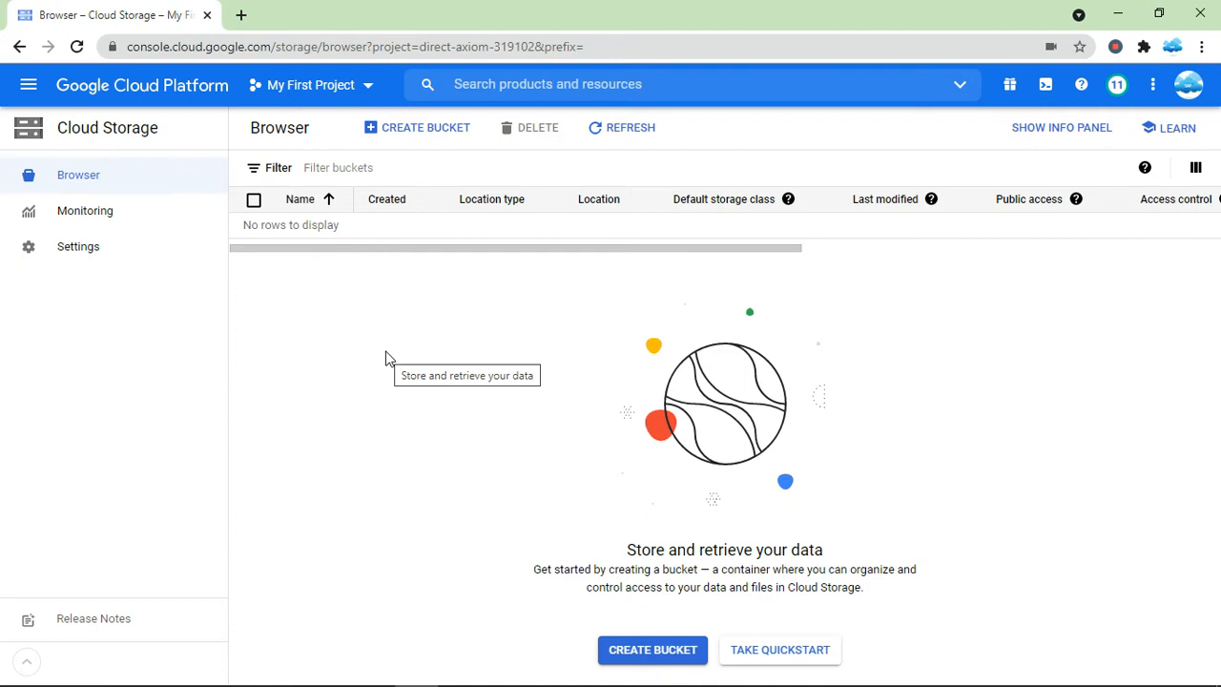
{"action": "left_click", "coordinate": [416, 134]}
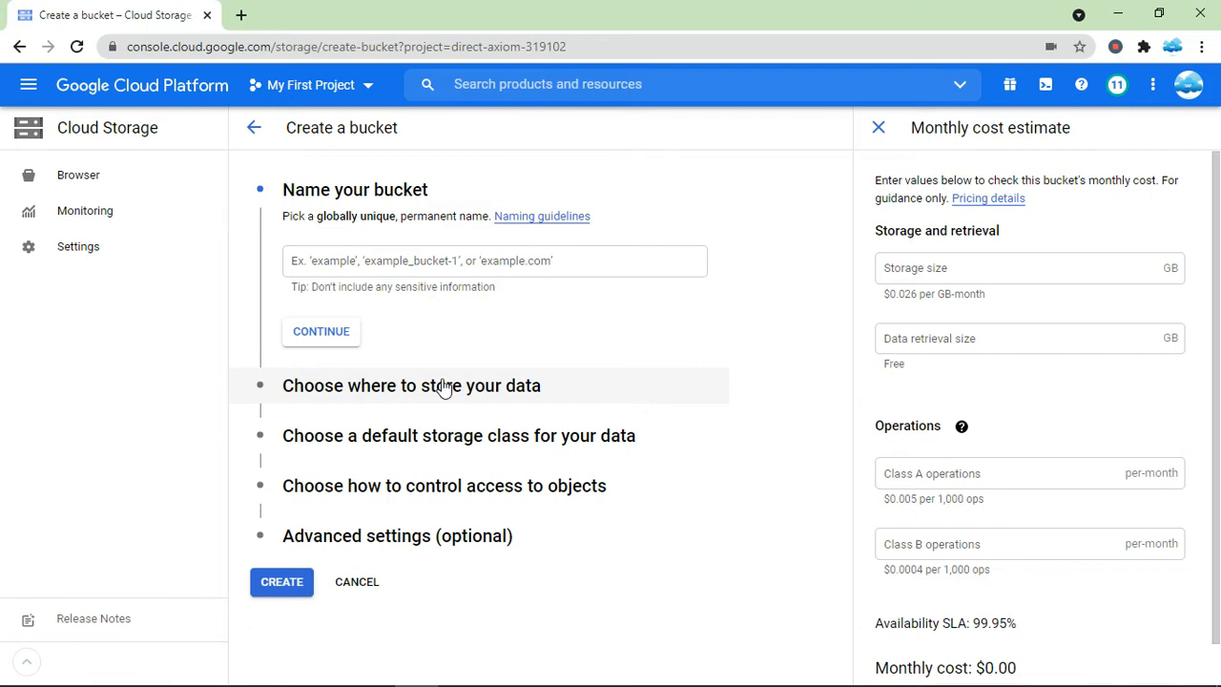
{"action": "left_click", "coordinate": [385, 260]}
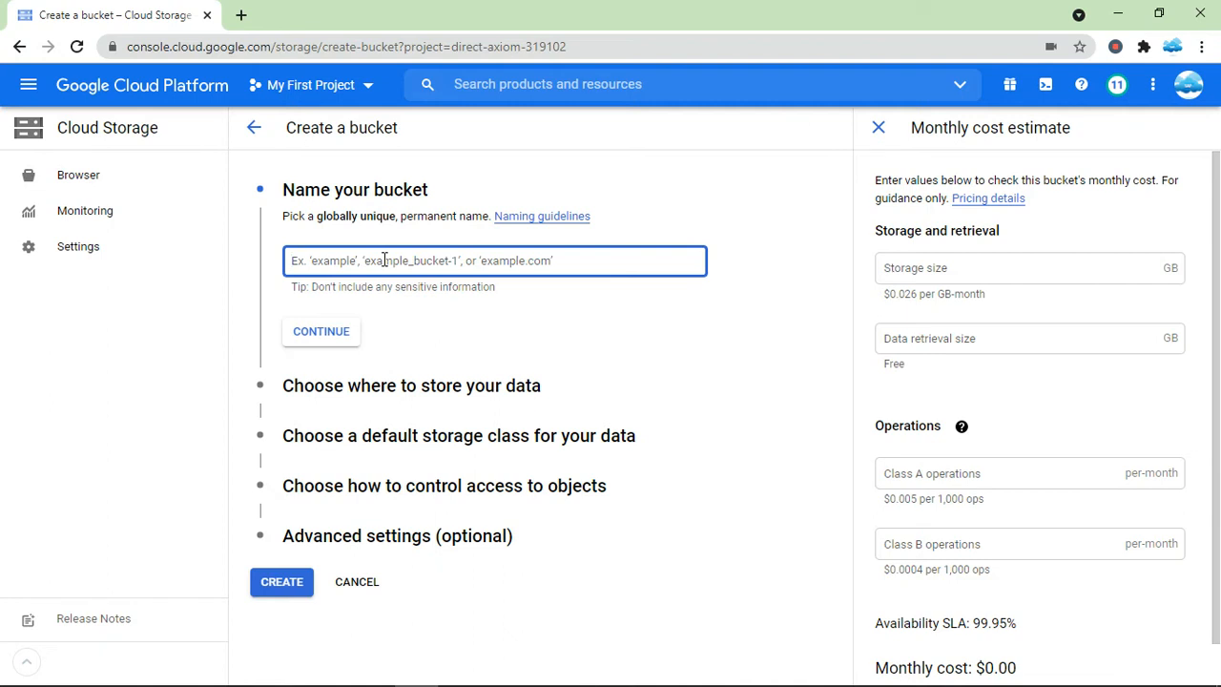
{"action": "type", "text": "buck"}
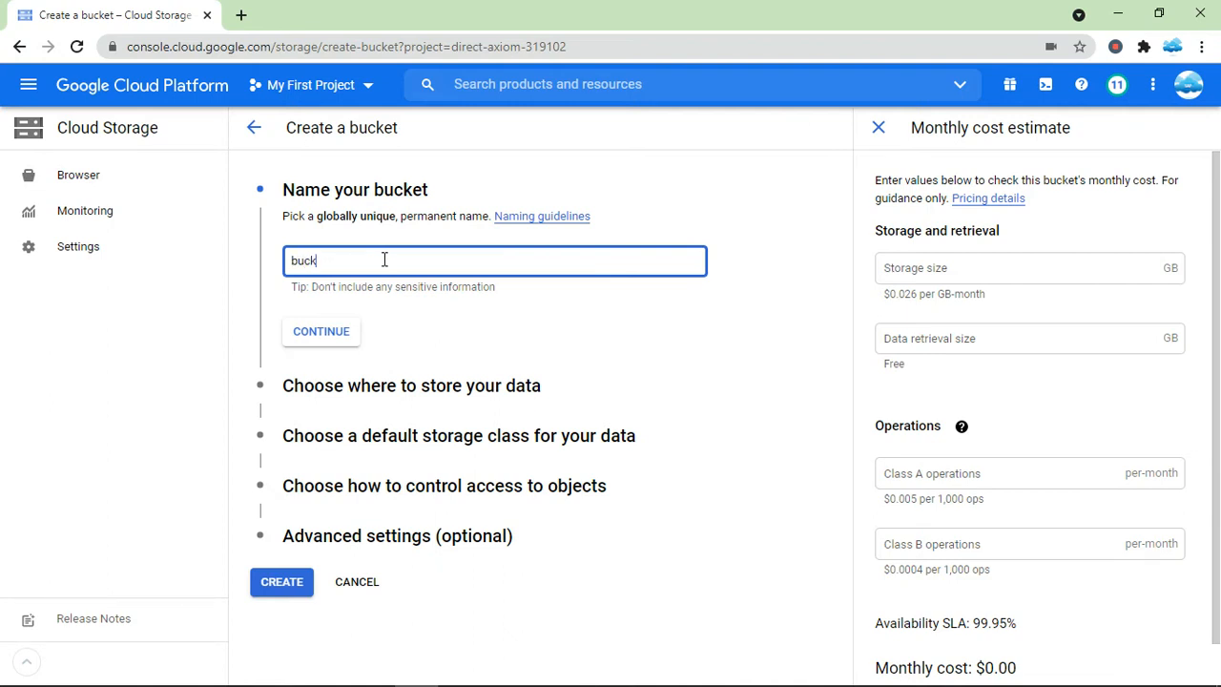
{"action": "type", "text": "et999"}
{"action": "left_click", "coordinate": [438, 323]}
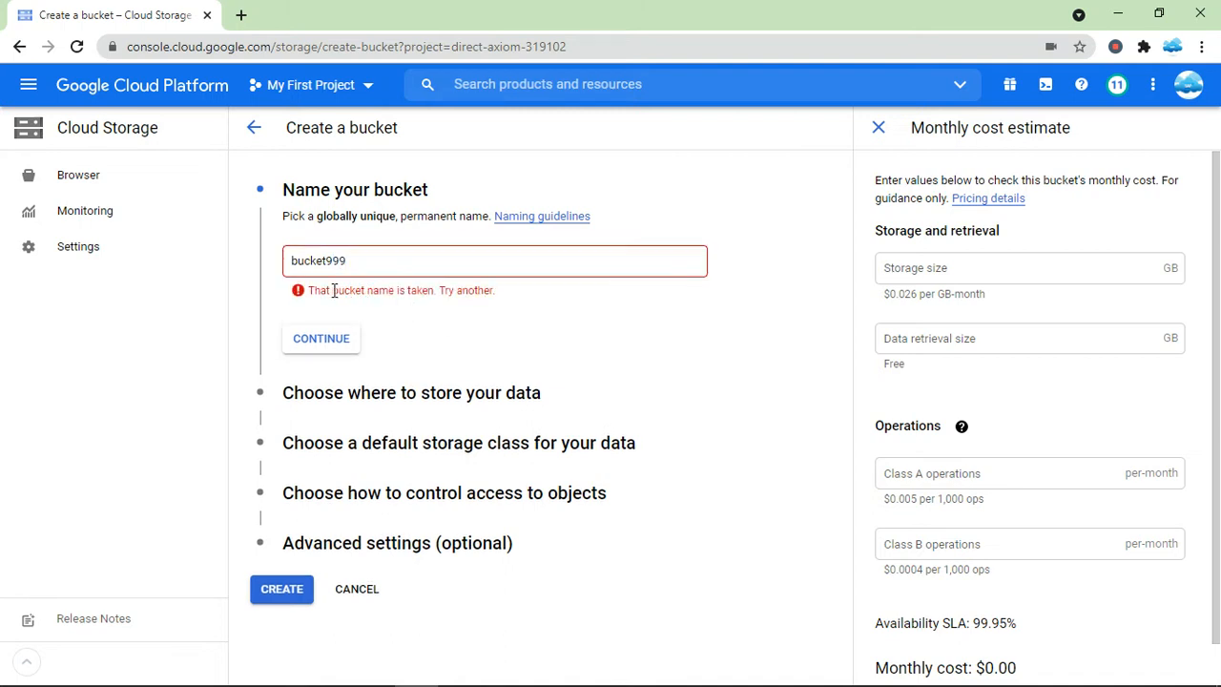
Extend the bucket name to bucket99976 and accept the Multi-region location us (multiple regions in United States).
{"action": "left_click", "coordinate": [362, 259]}
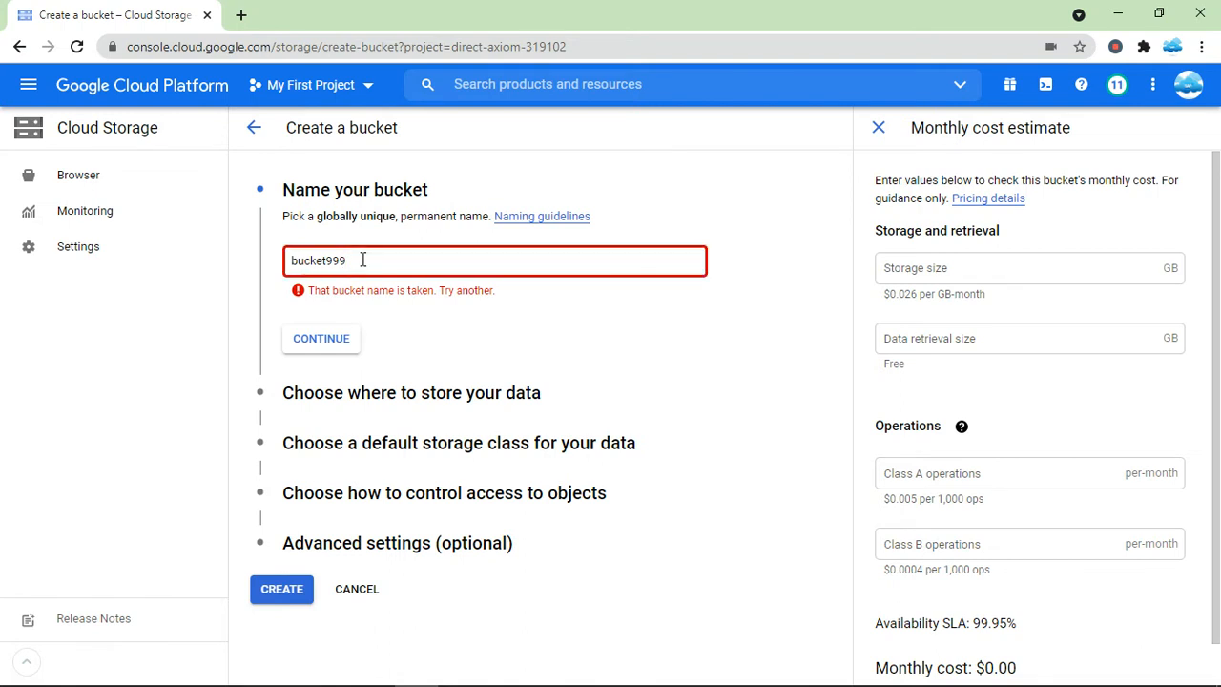
{"action": "type", "text": "76"}
{"action": "left_click", "coordinate": [432, 327]}
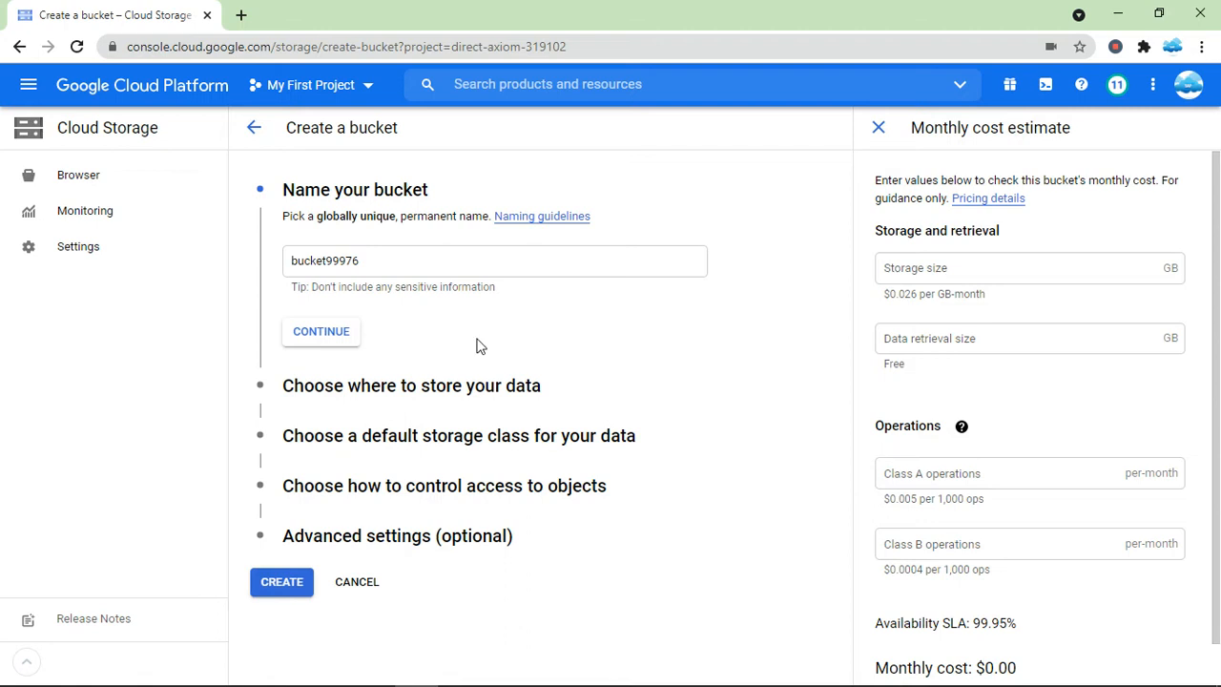
{"action": "left_click", "coordinate": [324, 334]}
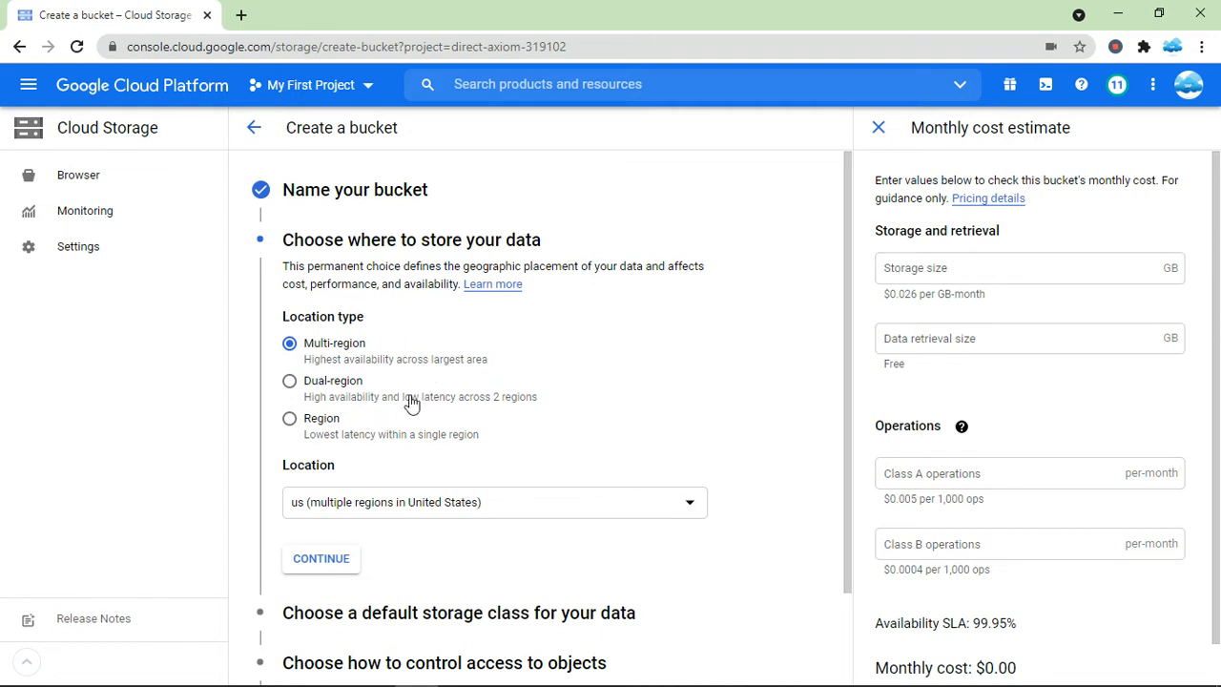
{"action": "left_click", "coordinate": [324, 559]}
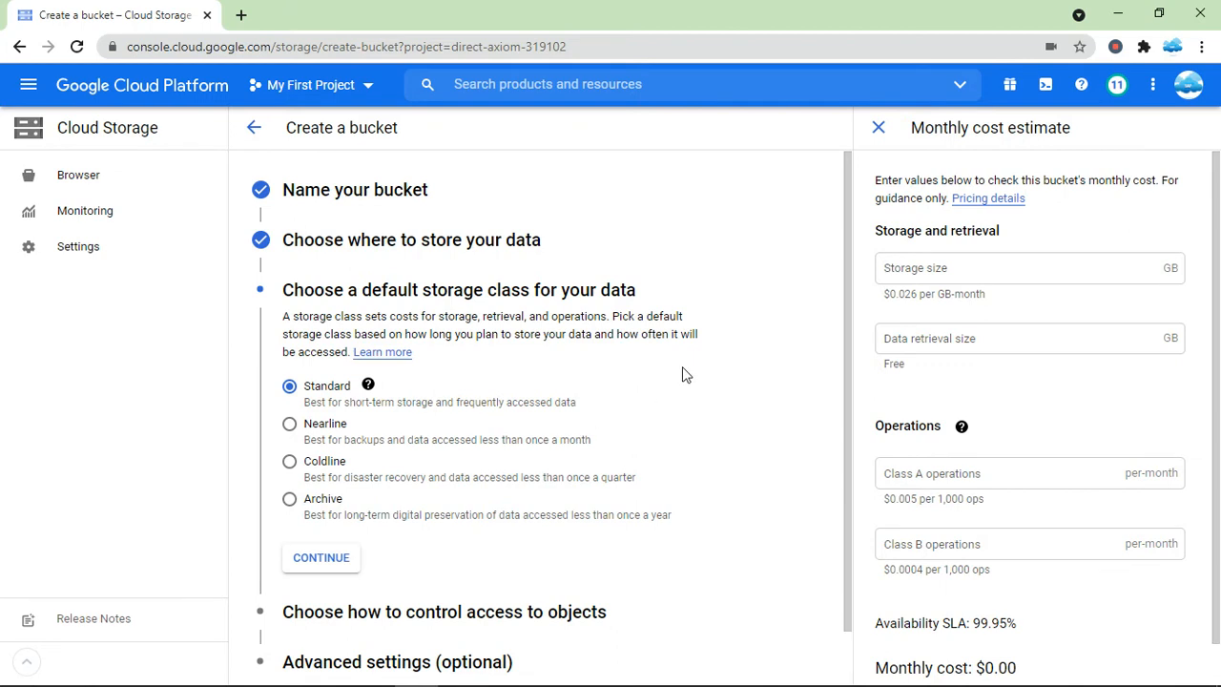
Enter a storage size of 100 GB in the monthly cost estimate.
{"action": "left_click", "coordinate": [944, 268]}
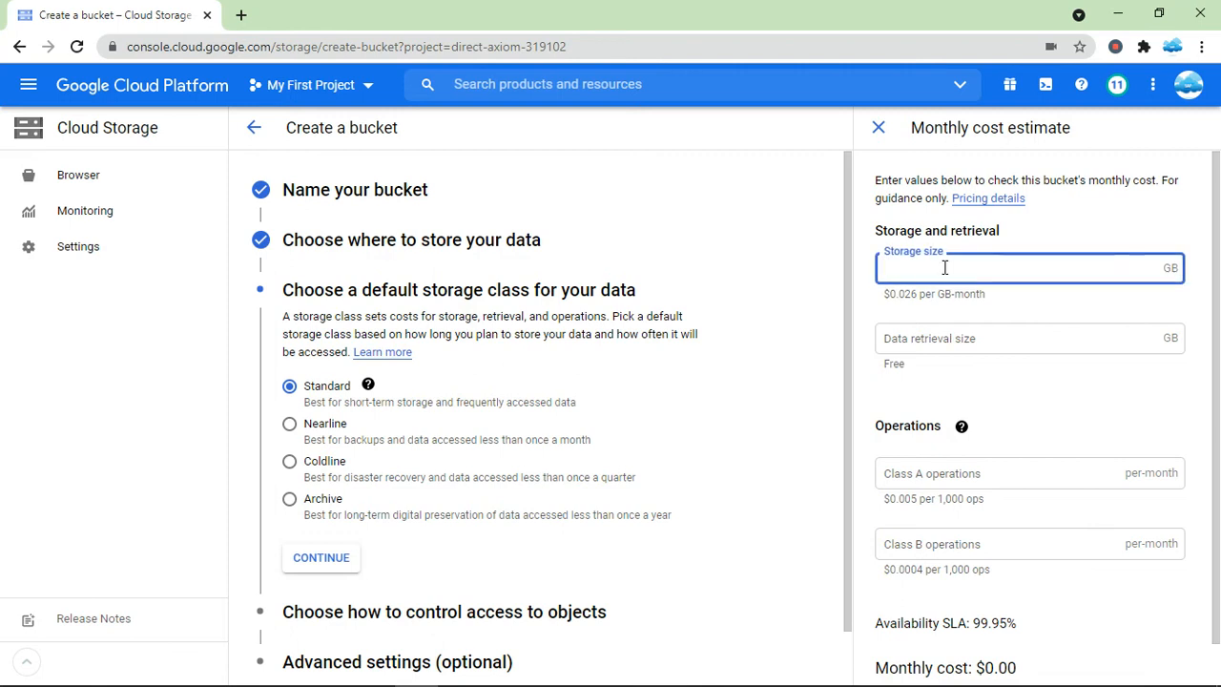
{"action": "type", "text": "100"}
{"action": "left_click", "coordinate": [1066, 235]}
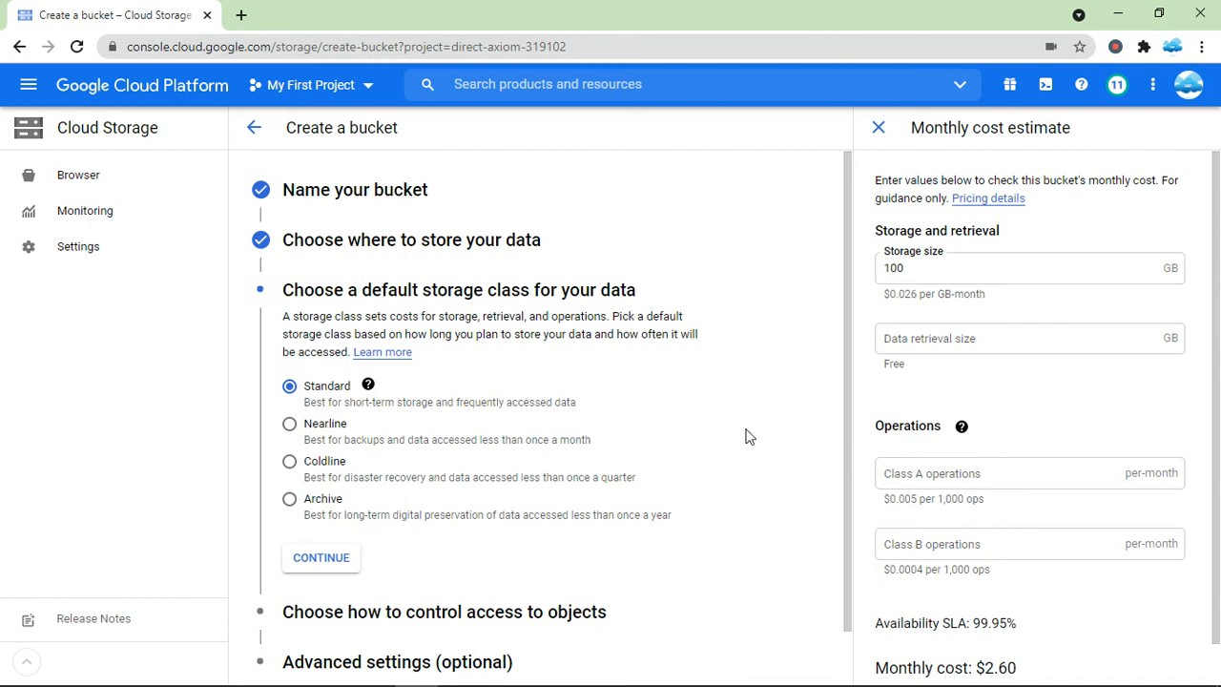
Compare the monthly cost of the Nearline, Coldline and Archive classes and confirm Standard as the default storage class.
{"action": "left_click", "coordinate": [324, 432]}
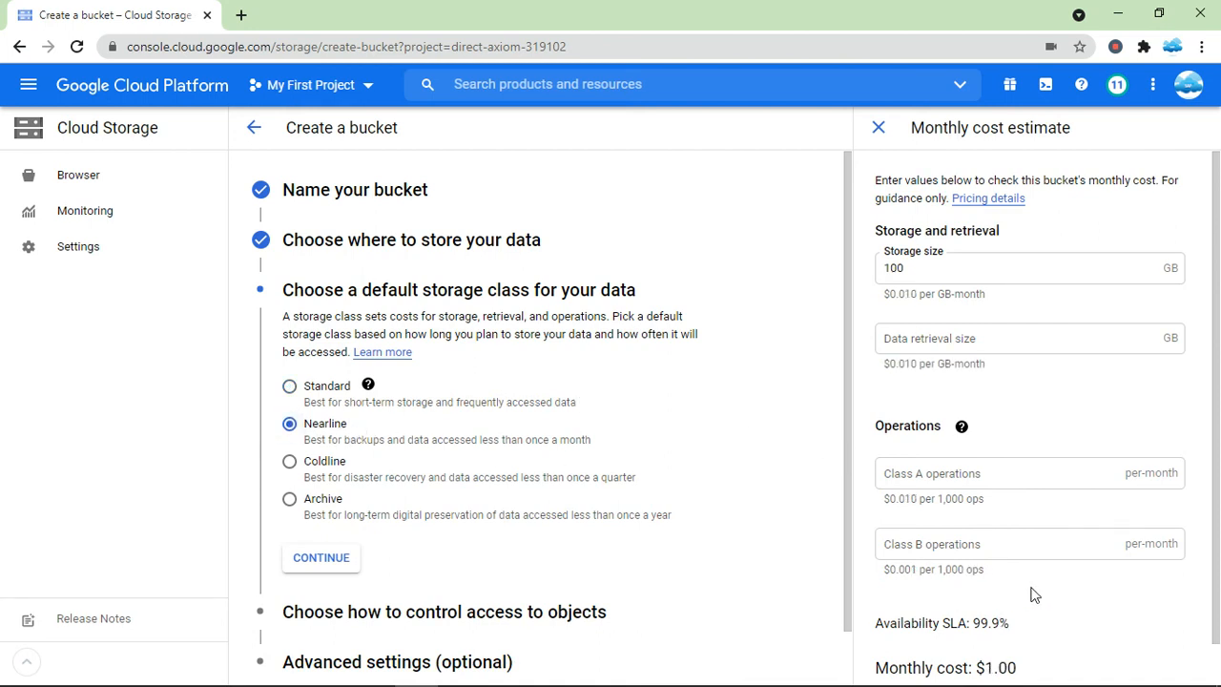
{"action": "left_click", "coordinate": [330, 463]}
{"action": "left_click", "coordinate": [322, 503]}
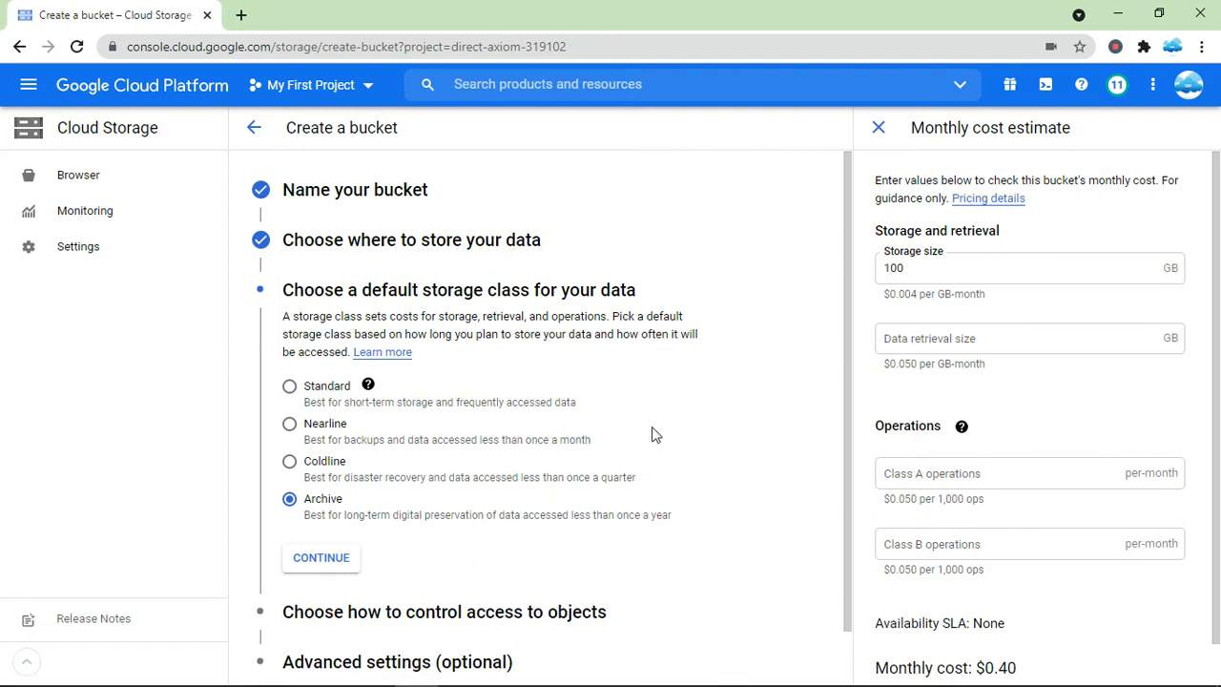
{"action": "left_click", "coordinate": [323, 387]}
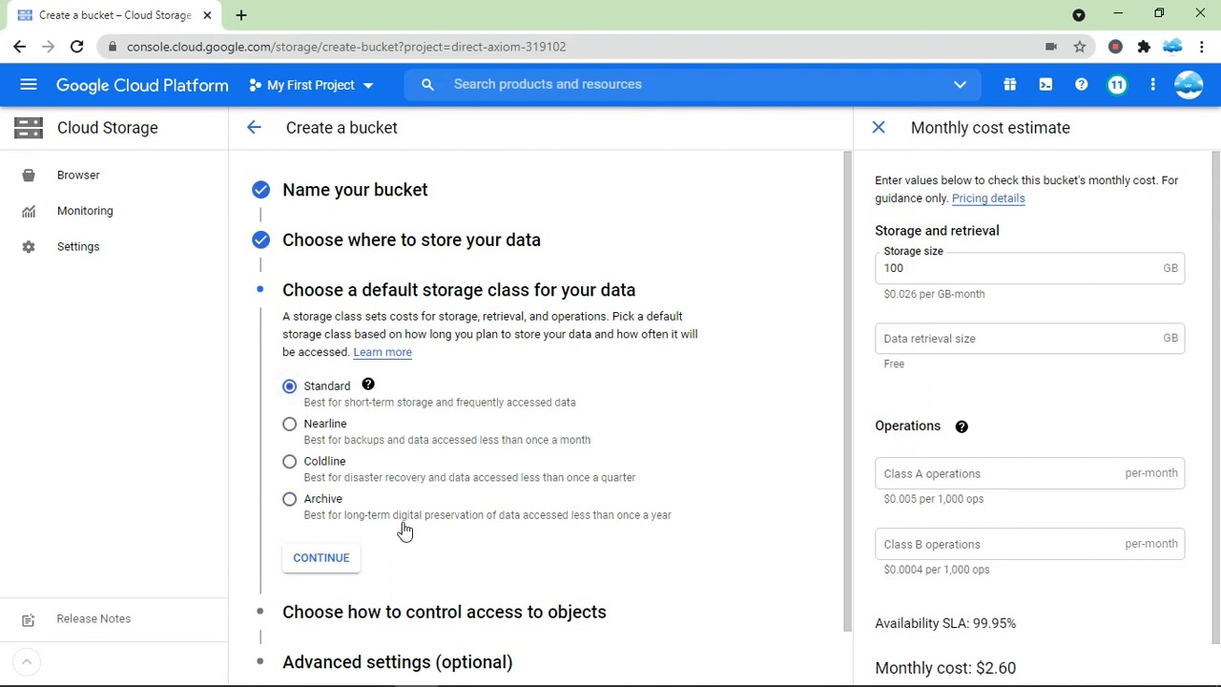
{"action": "left_click", "coordinate": [339, 562]}
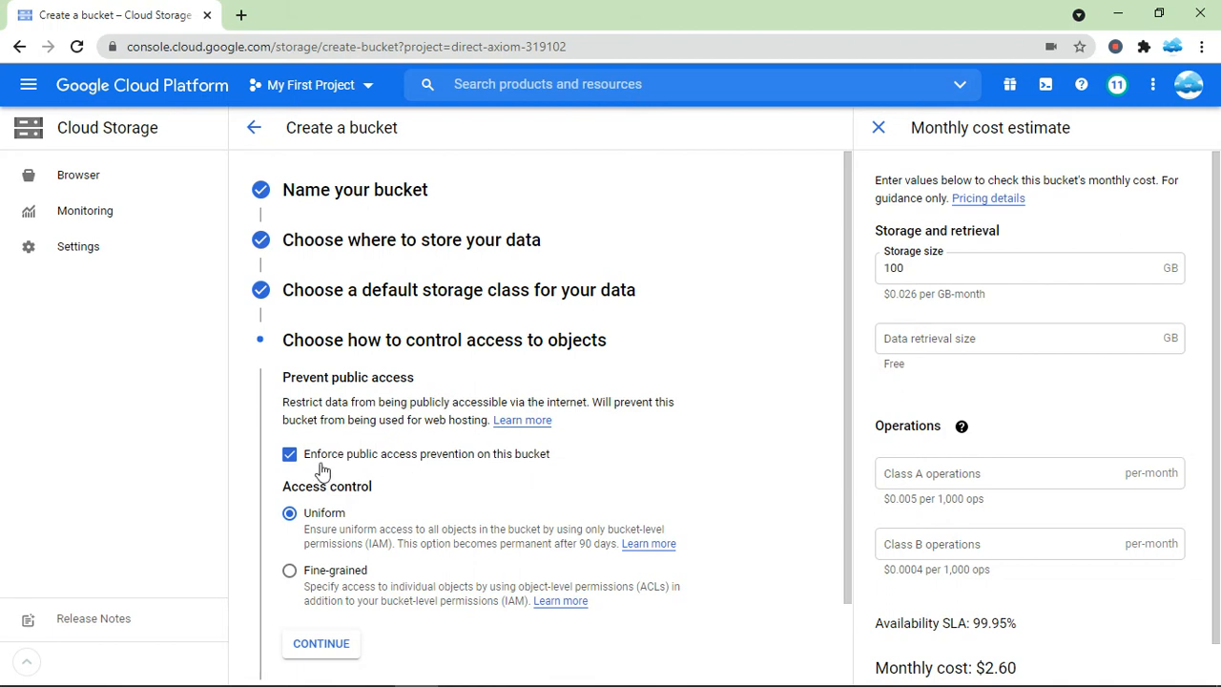
Keep public access prevention enforced on the bucket and confirm Uniform access control.
{"action": "left_click", "coordinate": [290, 457]}
{"action": "left_click", "coordinate": [290, 457]}
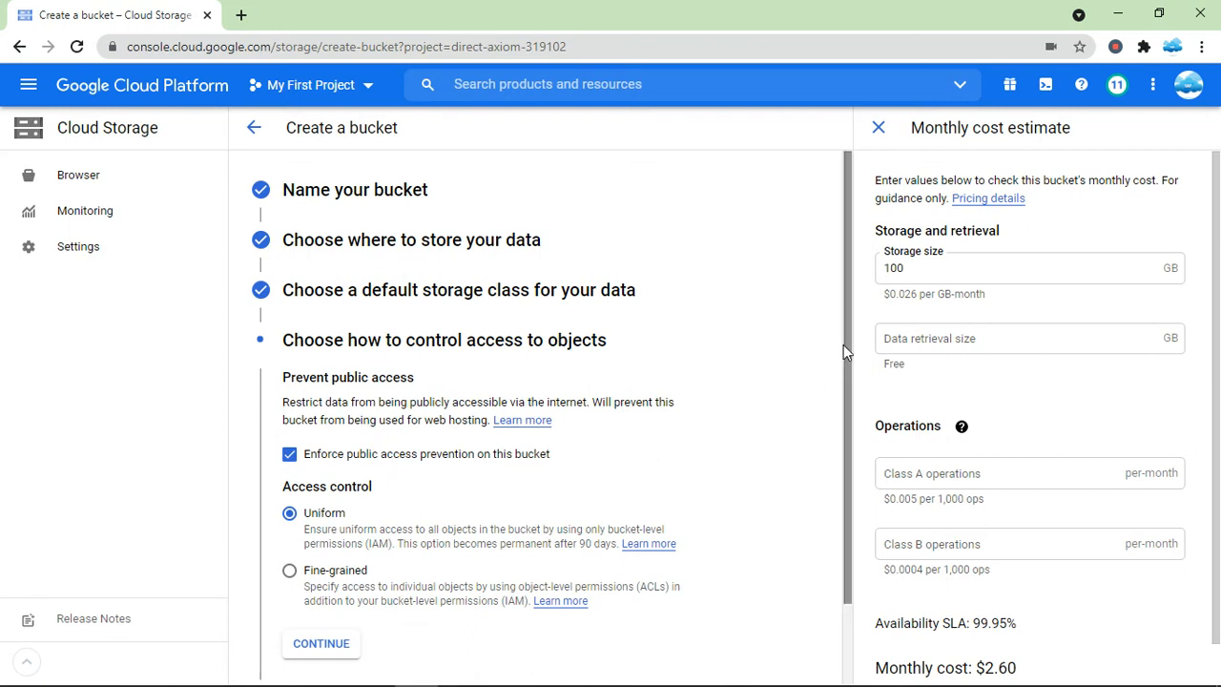
{"action": "left_click_drag", "start_coordinate": [843, 344], "coordinate": [843, 380]}
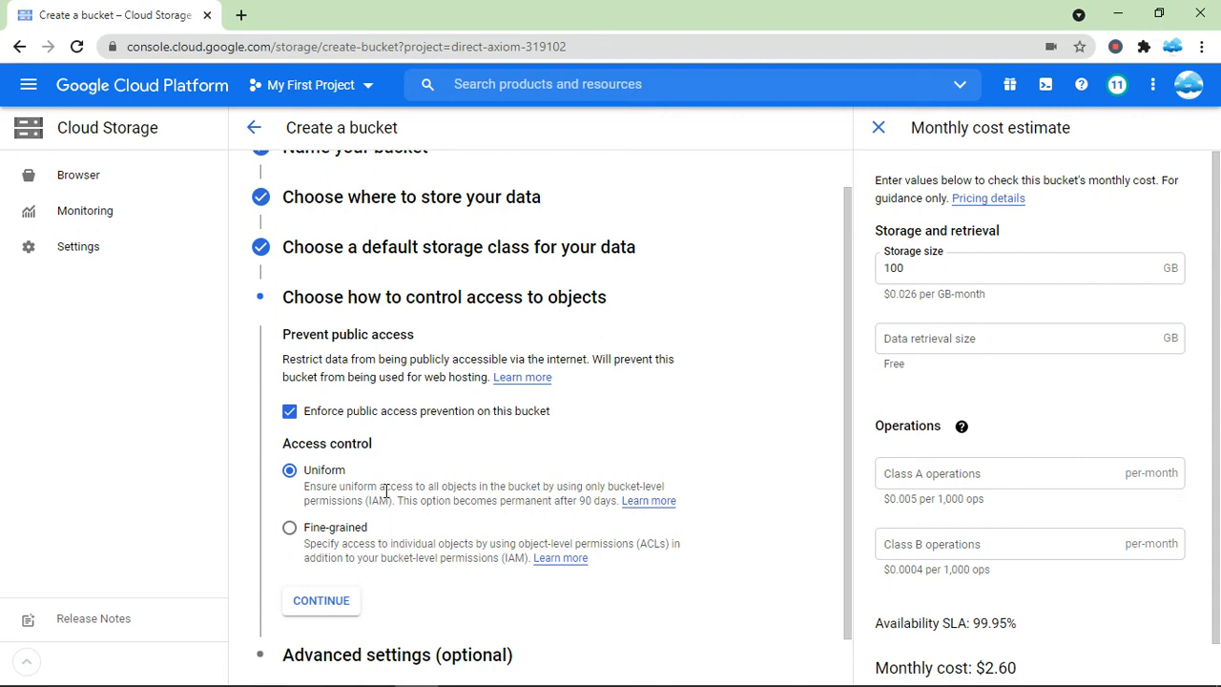
{"action": "left_click", "coordinate": [307, 528]}
{"action": "left_click", "coordinate": [315, 471]}
{"action": "left_click", "coordinate": [321, 606]}
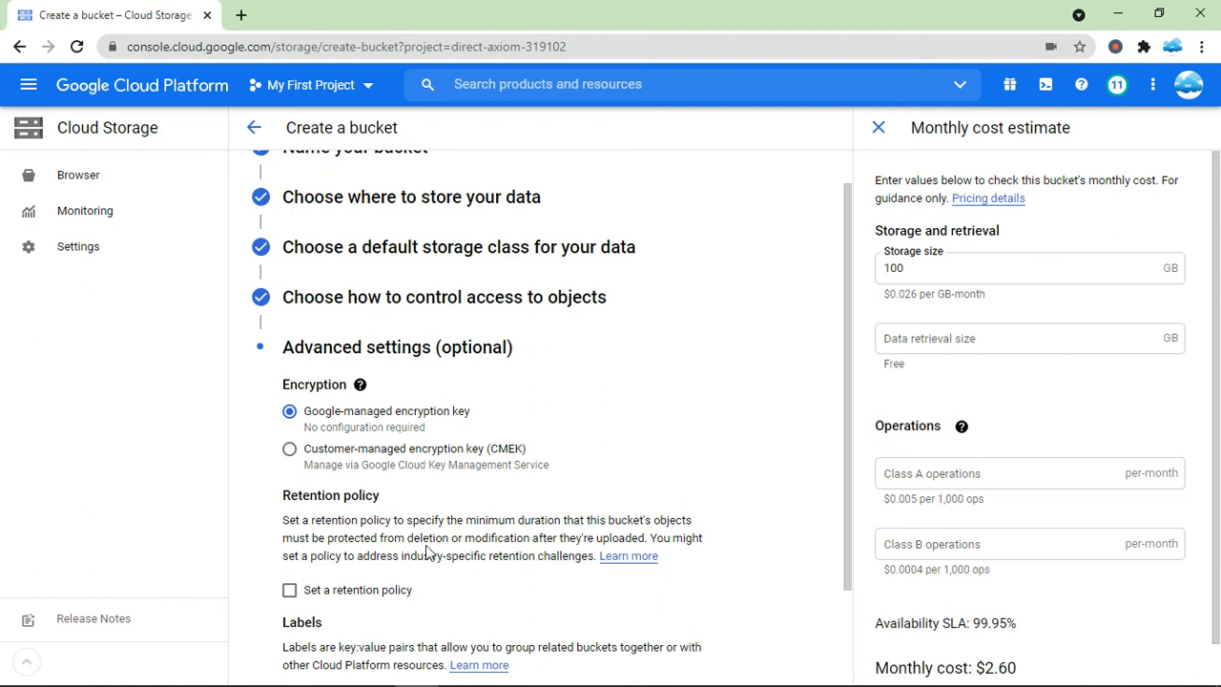
Set a retention policy that retains objects for 5 days and create the bucket.
{"action": "left_click", "coordinate": [289, 589]}
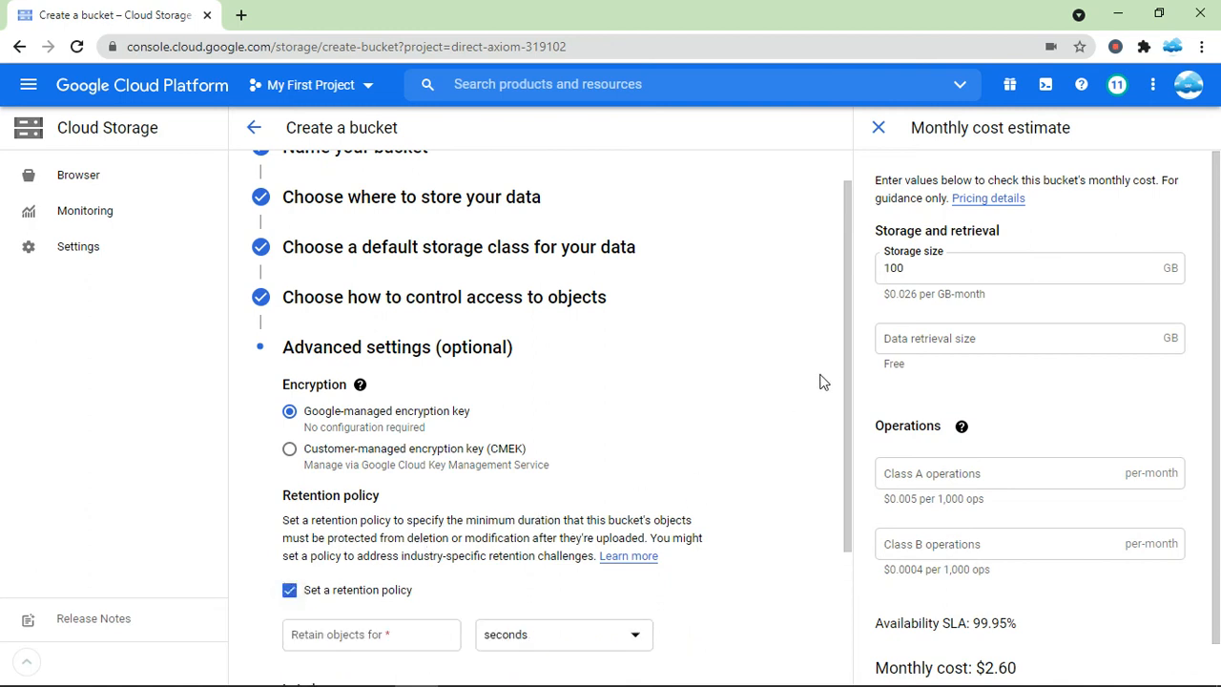
{"action": "left_click_drag", "start_coordinate": [846, 384], "coordinate": [845, 436]}
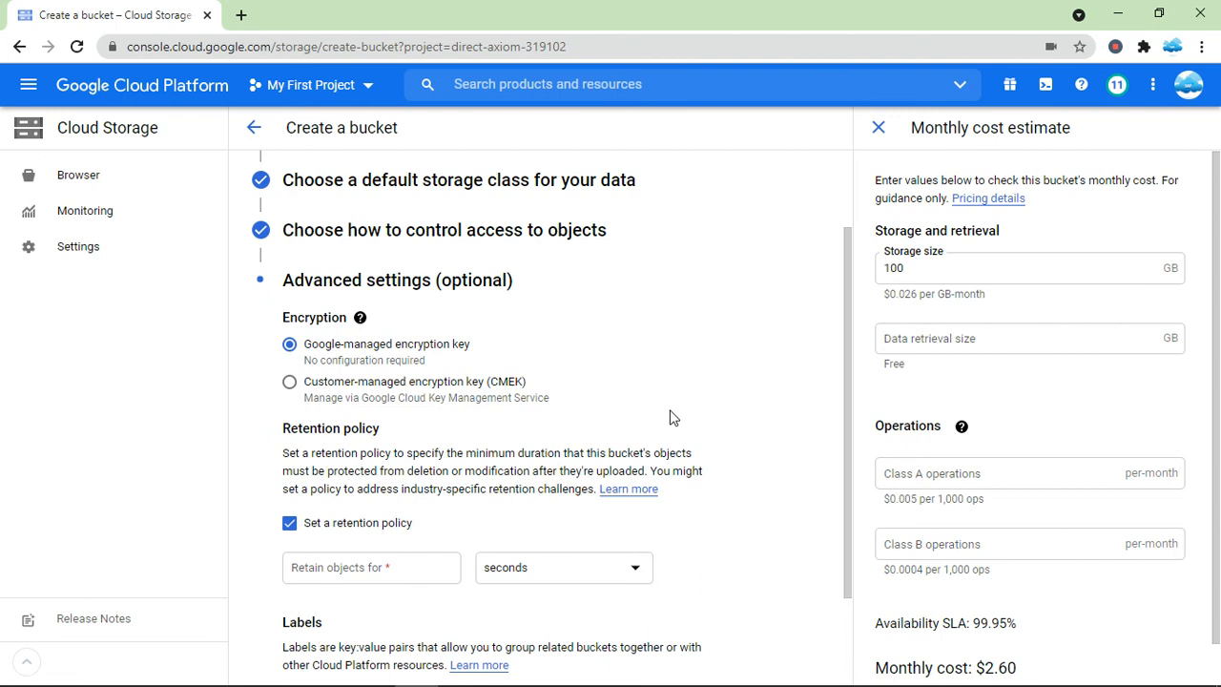
{"action": "left_click", "coordinate": [410, 567]}
{"action": "type", "text": "5"}
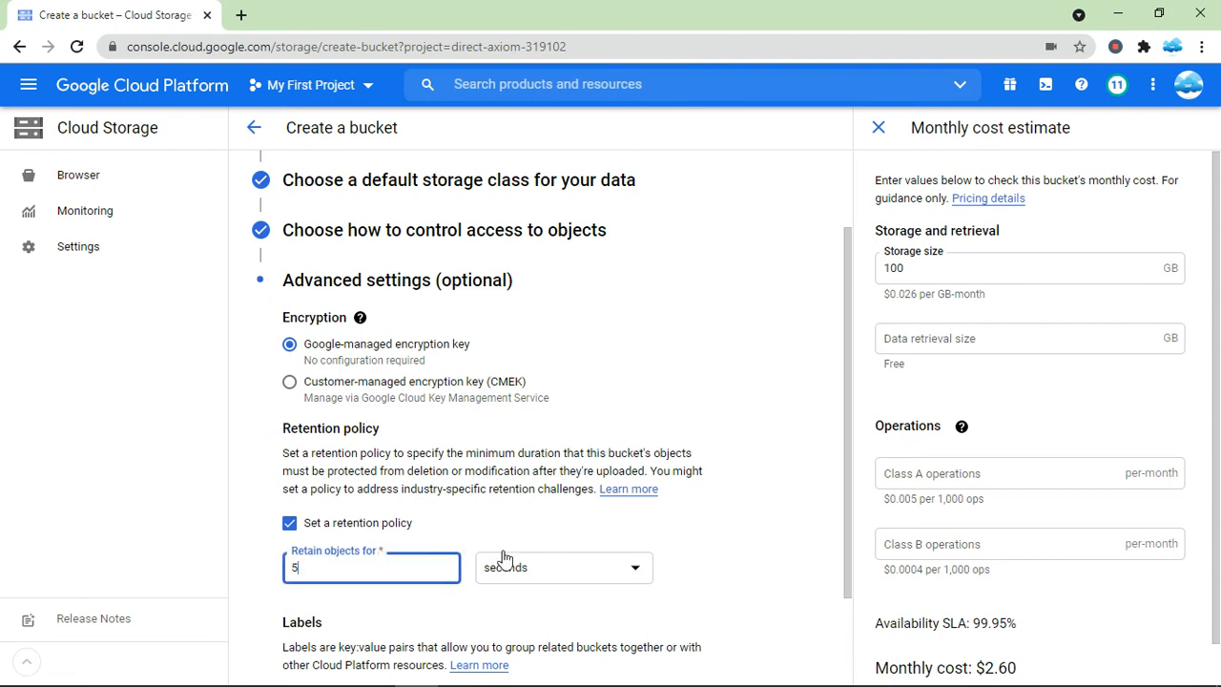
{"action": "left_click", "coordinate": [586, 572]}
{"action": "left_click", "coordinate": [530, 497]}
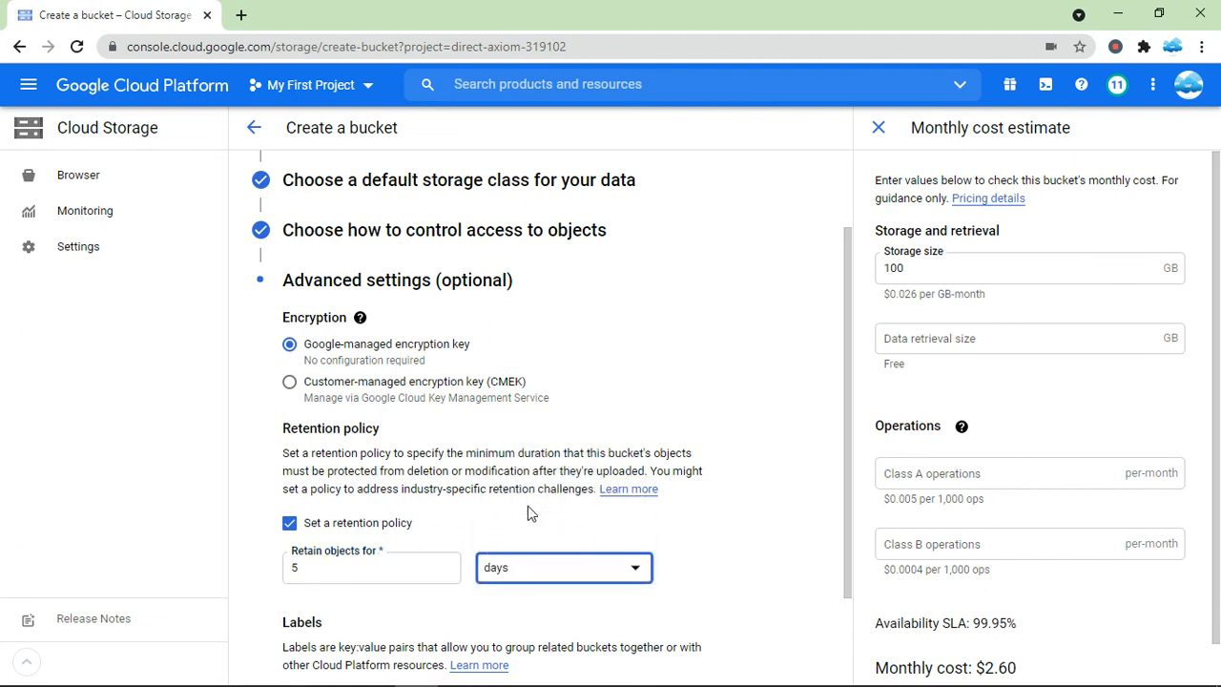
{"action": "left_click", "coordinate": [727, 347]}
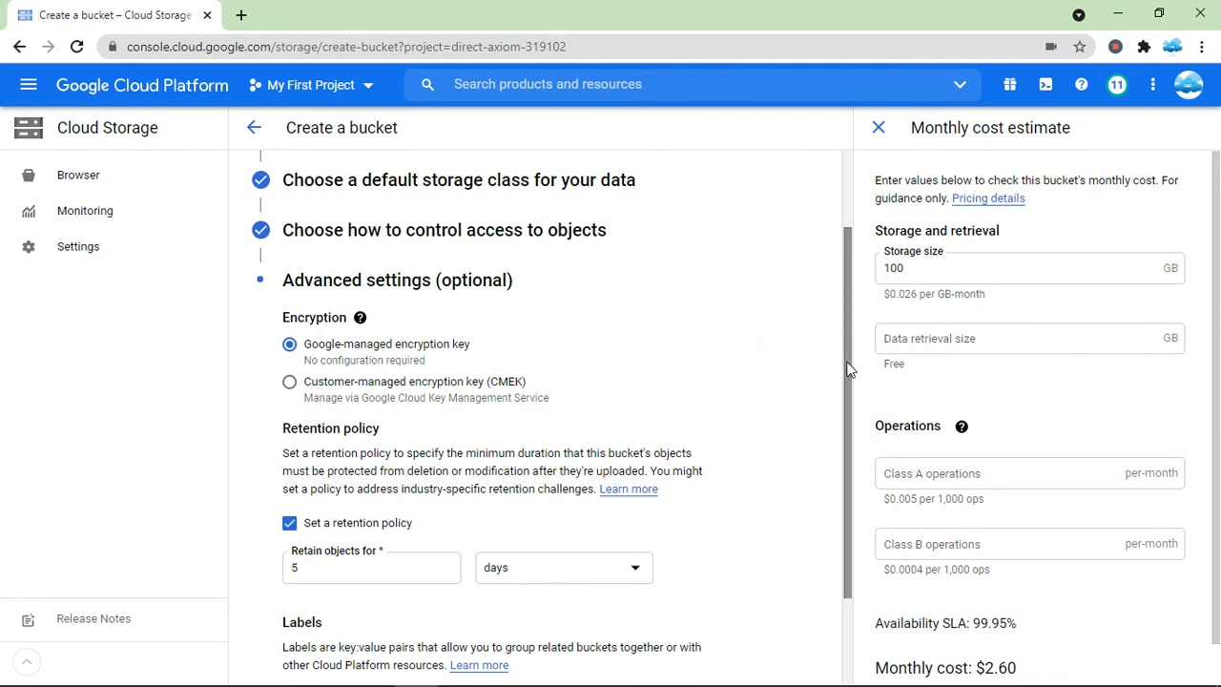
{"action": "left_click_drag", "start_coordinate": [848, 369], "coordinate": [842, 476]}
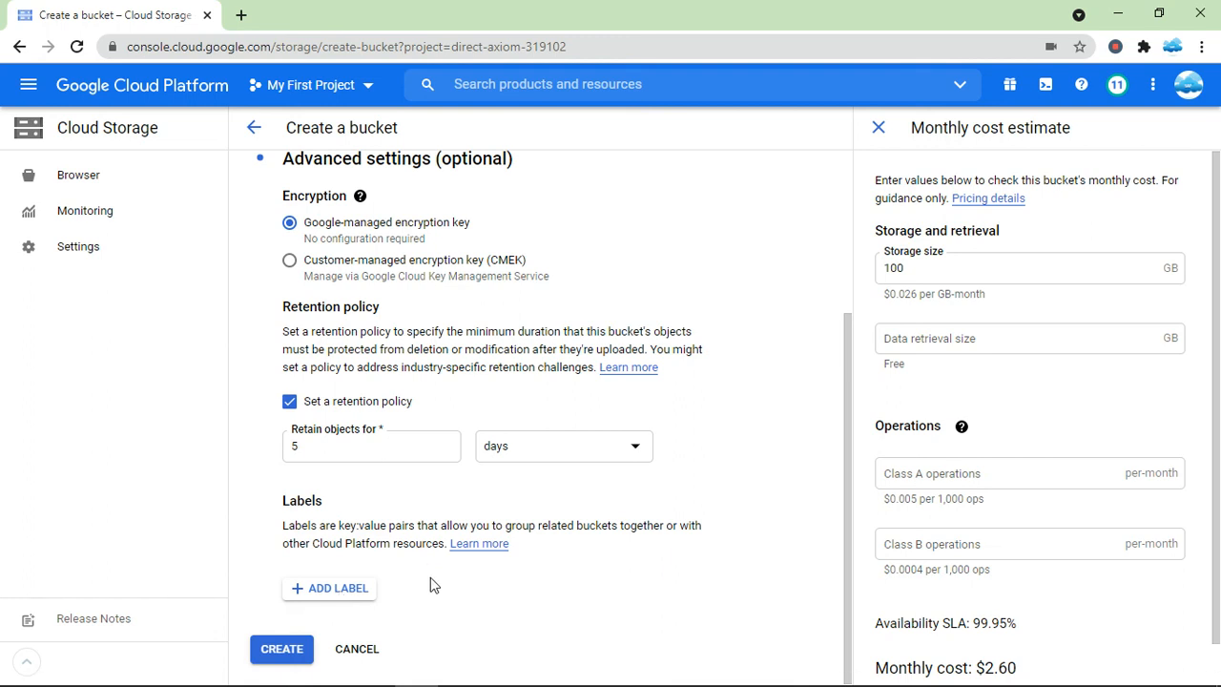
{"action": "left_click", "coordinate": [279, 649]}
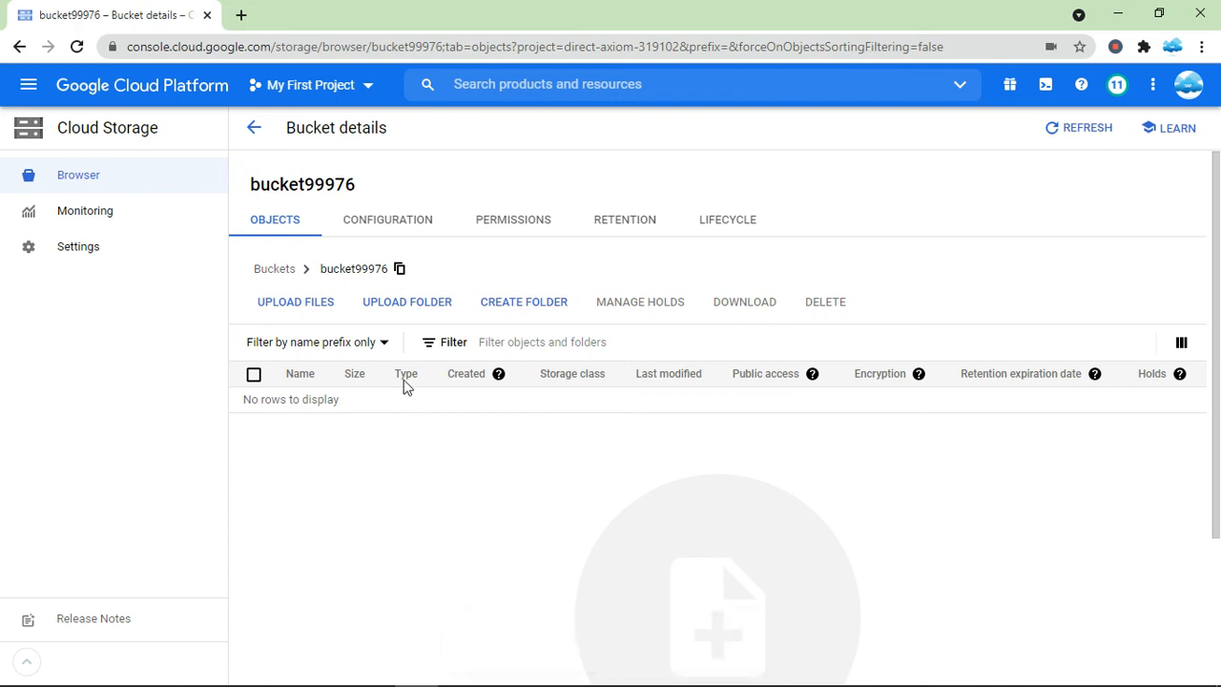
Return to the bucket list and review all property columns of bucket99976.
{"action": "left_click", "coordinate": [256, 134]}
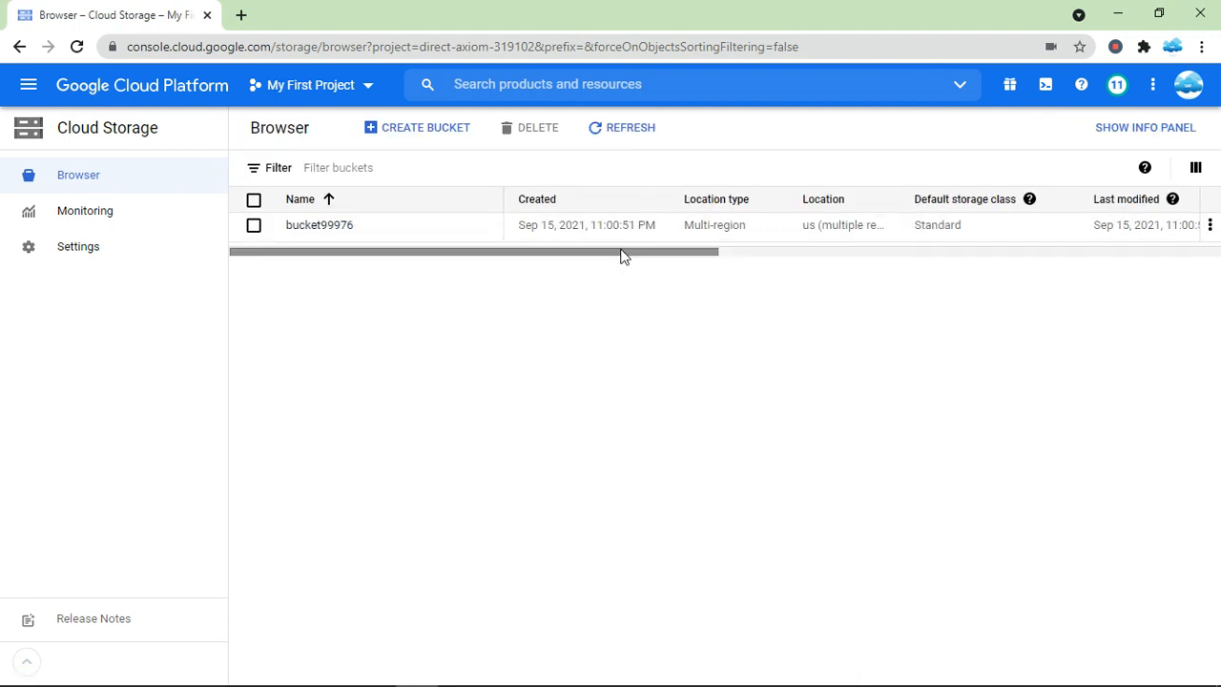
{"action": "left_click_drag", "start_coordinate": [698, 248], "coordinate": [814, 255]}
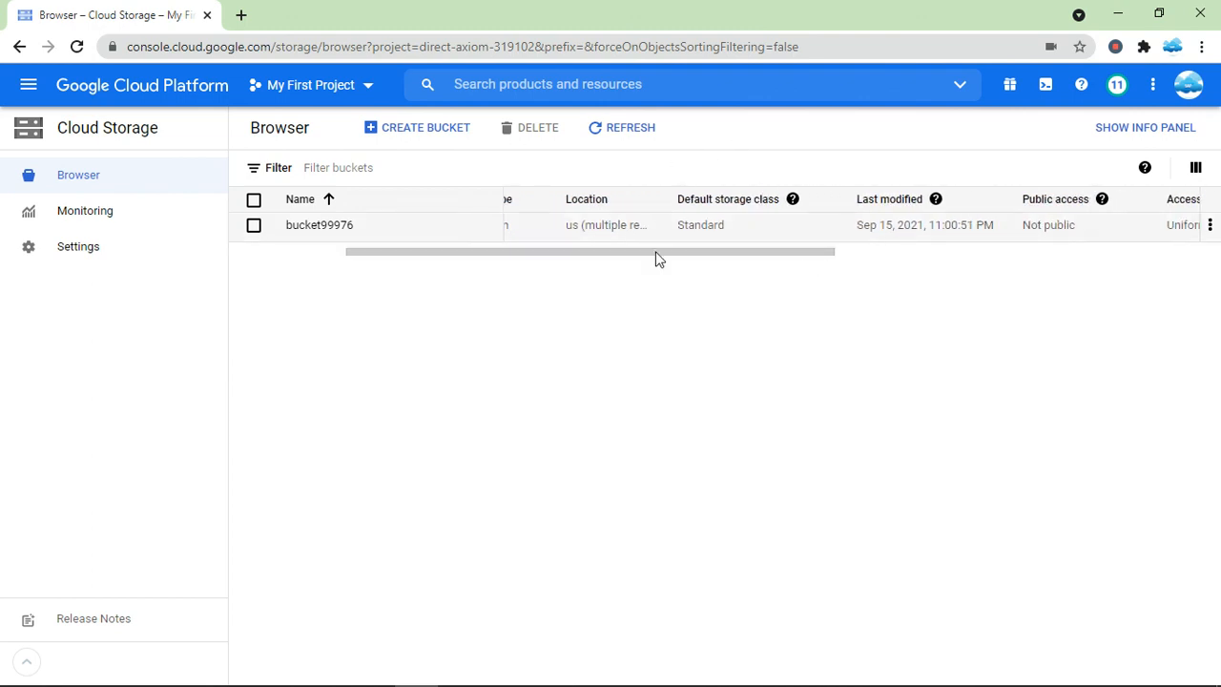
{"action": "left_click_drag", "start_coordinate": [700, 258], "coordinate": [1002, 264]}
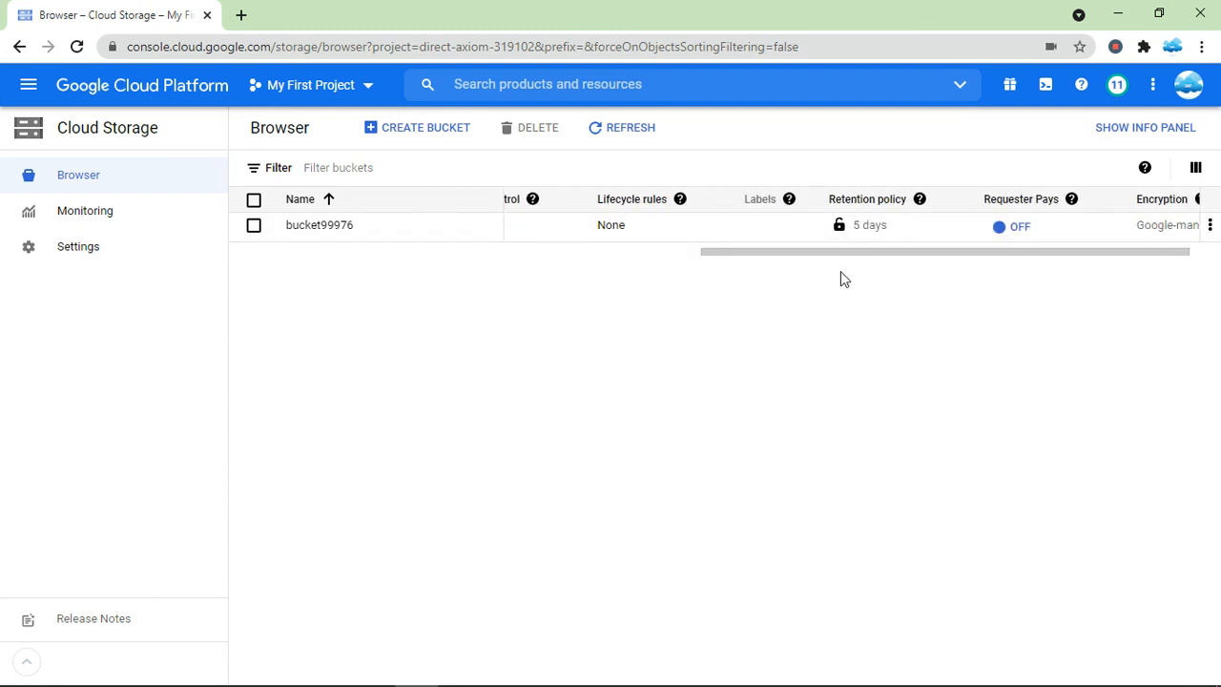
{"action": "left_click_drag", "start_coordinate": [796, 261], "coordinate": [326, 275]}
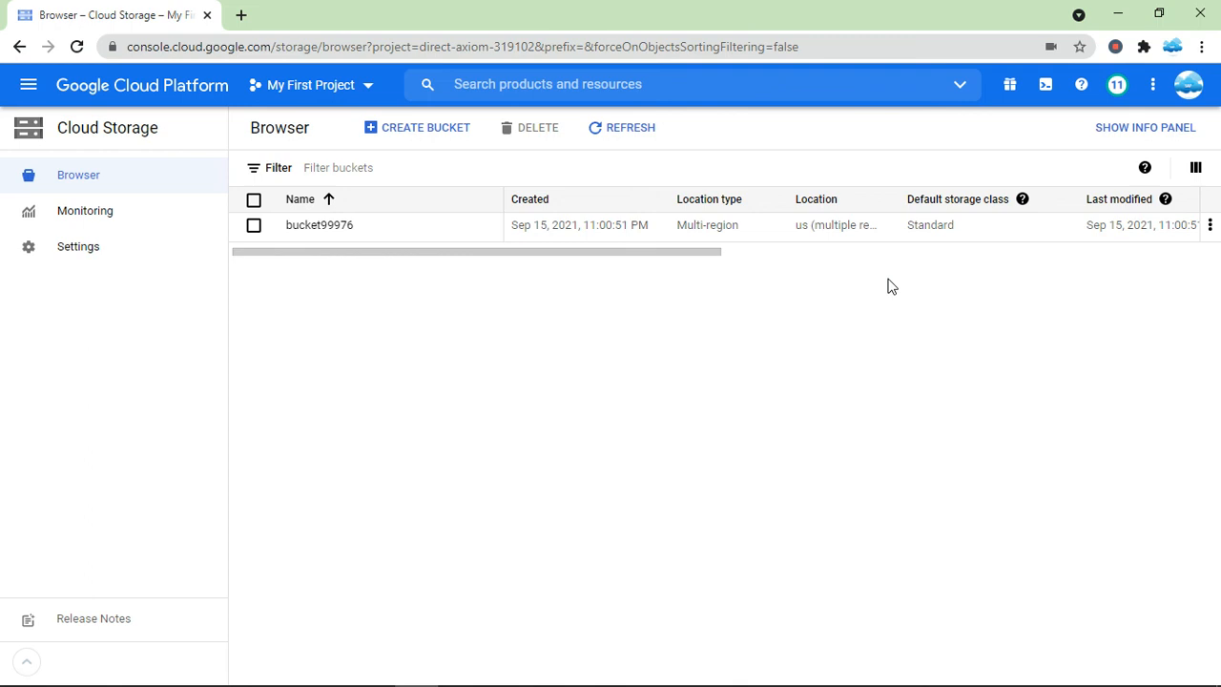